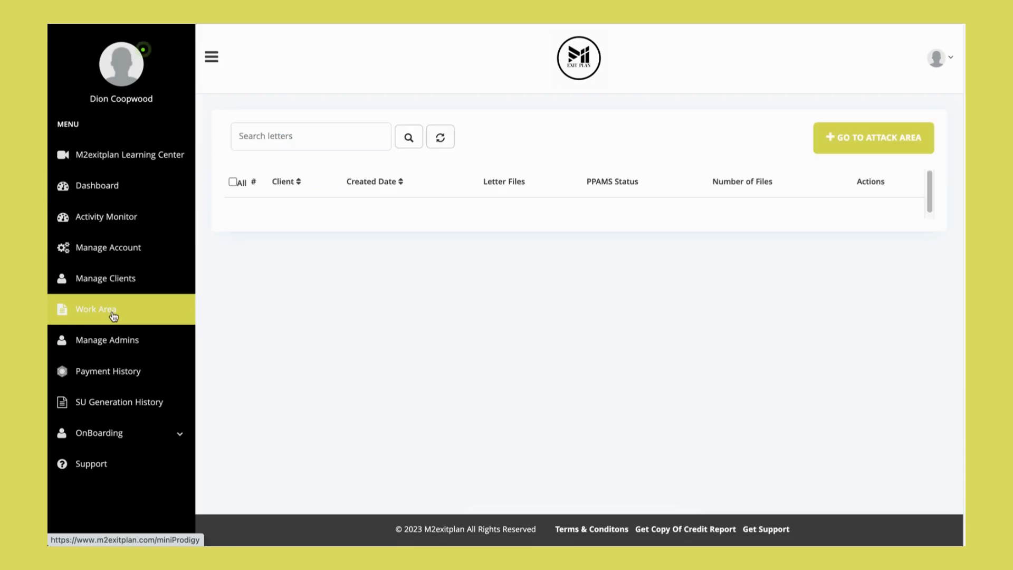
# - Open the attack area and choose the client Test Exit with the EPIC PRO Report 08/13/2023
pyautogui.click(860, 150)
pyautogui.click(298, 197)
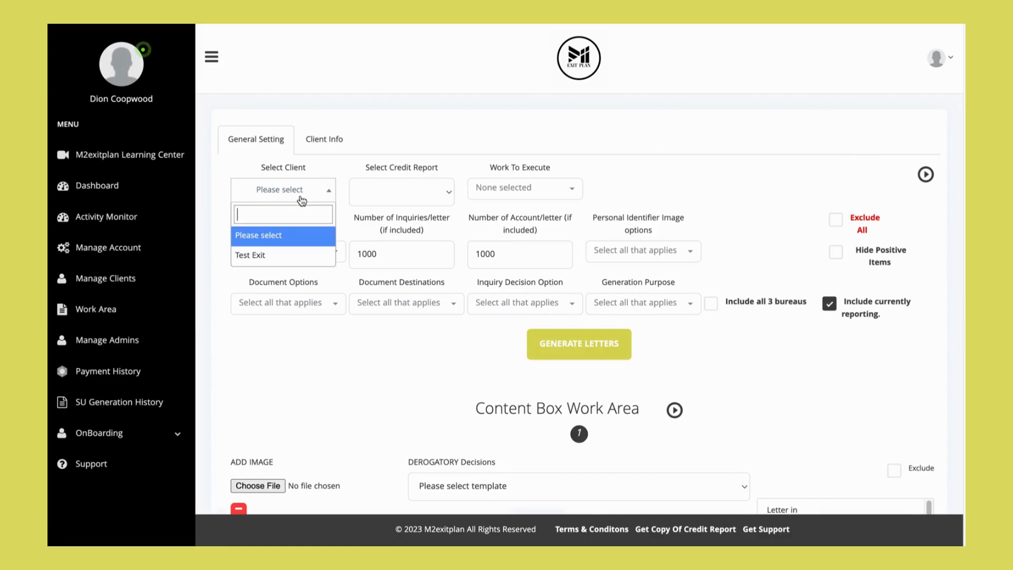
pyautogui.click(285, 258)
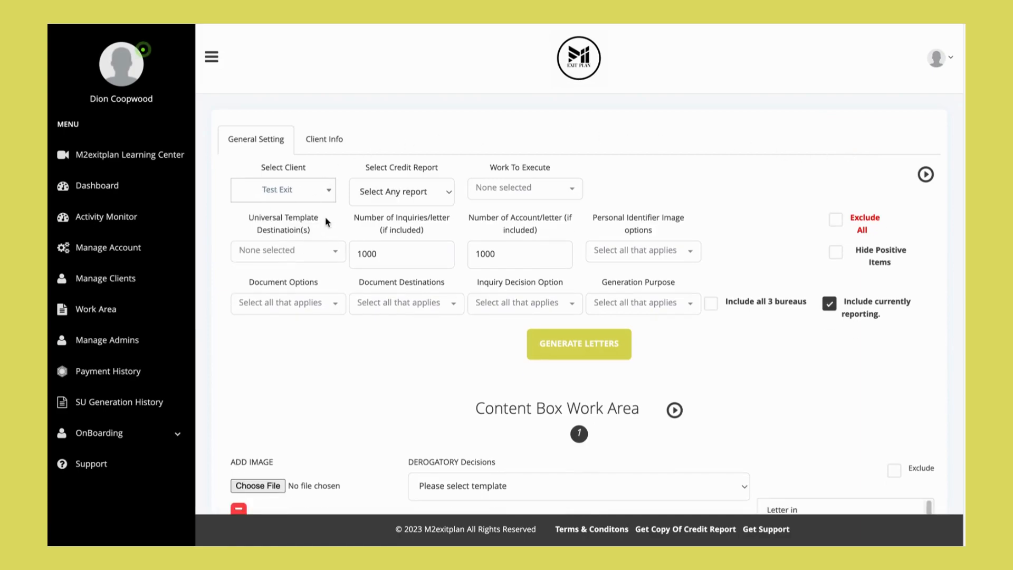
pyautogui.click(388, 196)
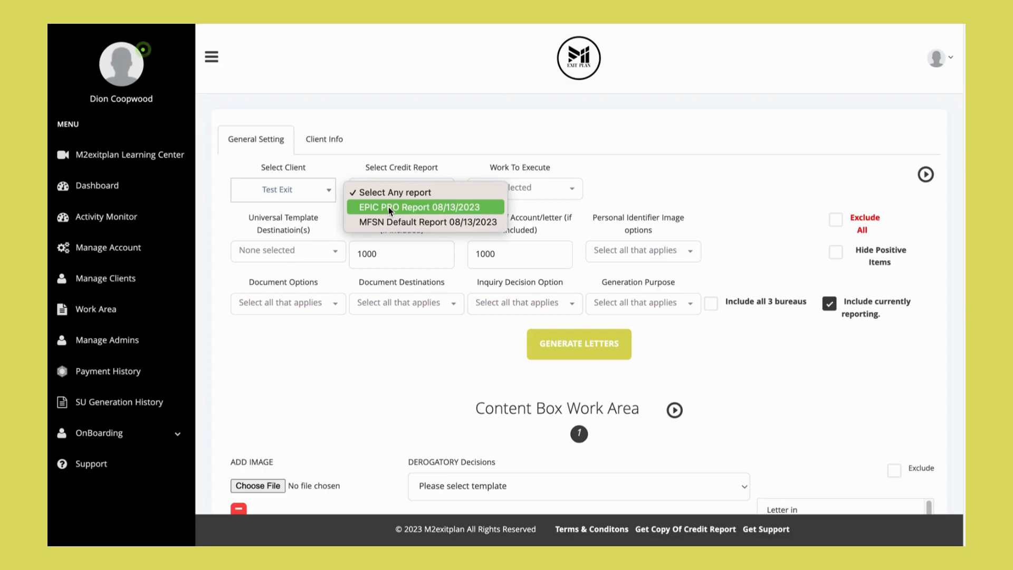
pyautogui.click(388, 207)
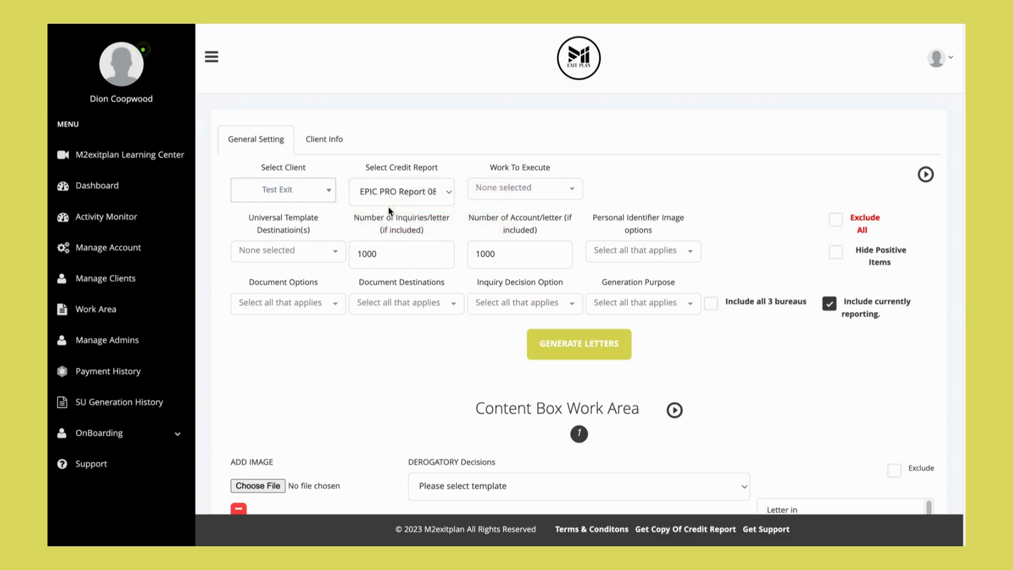
# - Set the work to execute to Emerald and the attack number to Emerald1
pyautogui.click(504, 192)
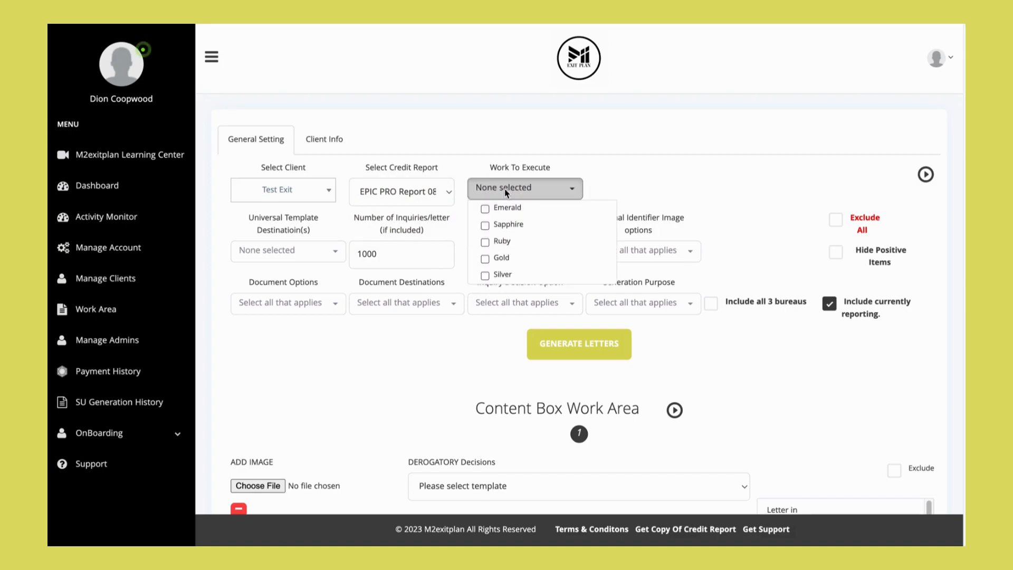
pyautogui.click(485, 210)
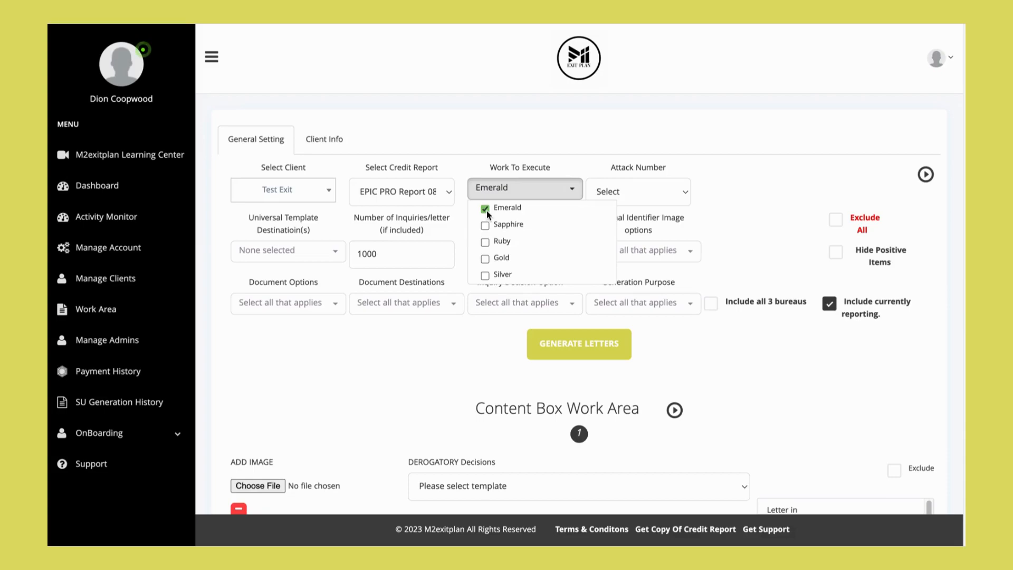
pyautogui.click(630, 193)
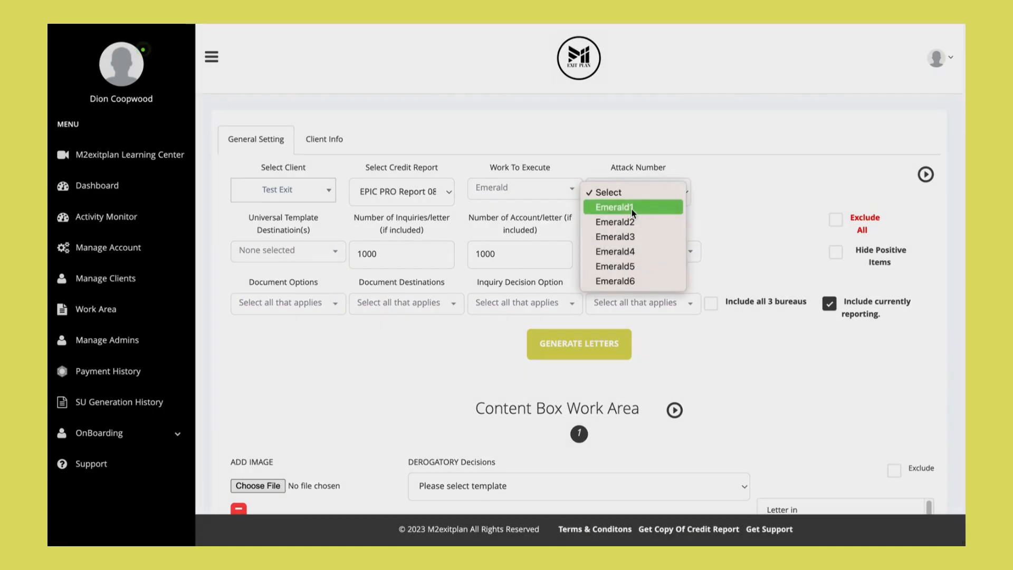
pyautogui.click(631, 208)
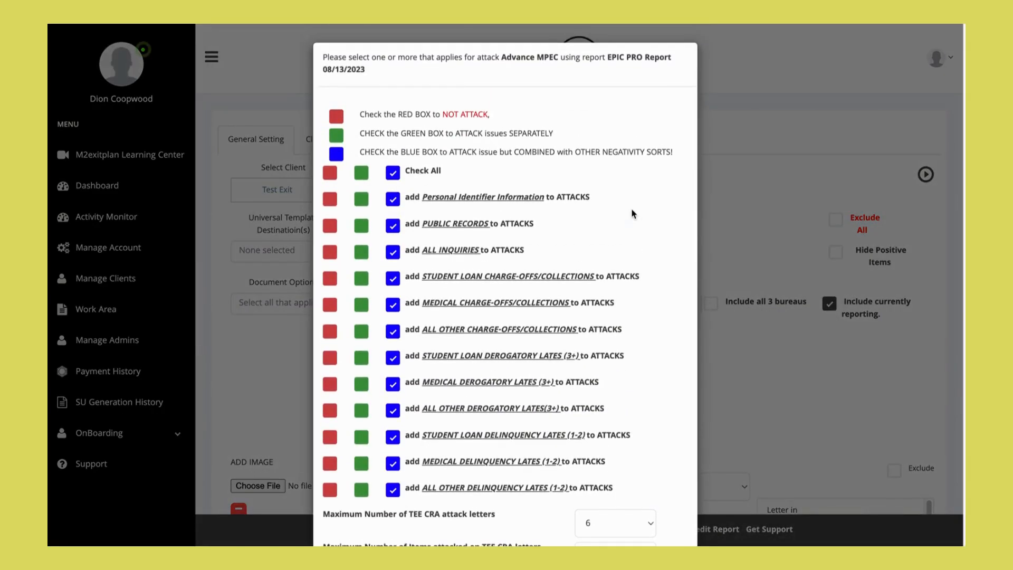
# - Mark personal identifier information, all inquiries, all other charge-offs/collections, all other derogatory lates and all other delinquency lates for separate attacks
pyautogui.scroll(-1, 631, 209)
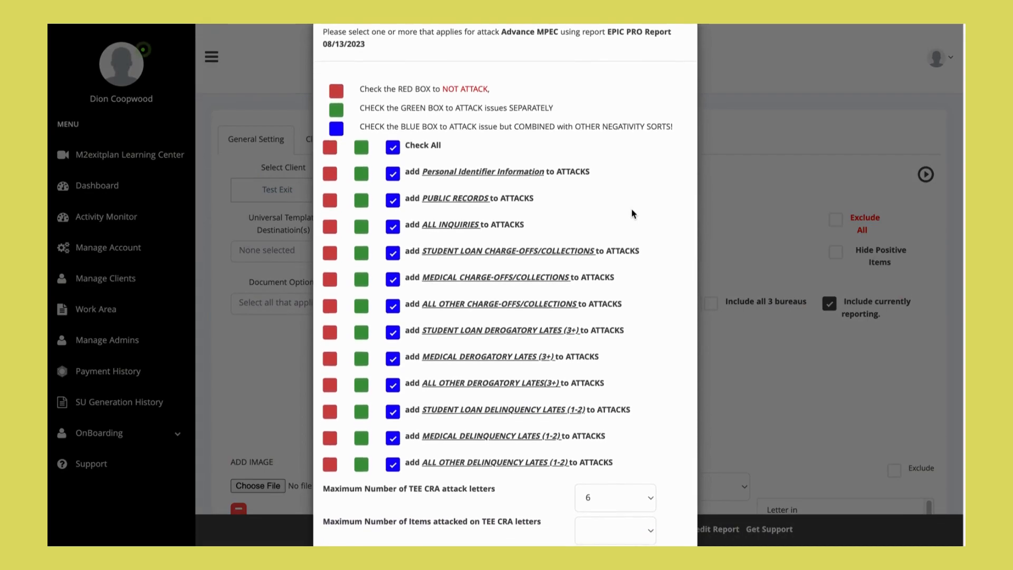
pyautogui.scroll(-1, 631, 208)
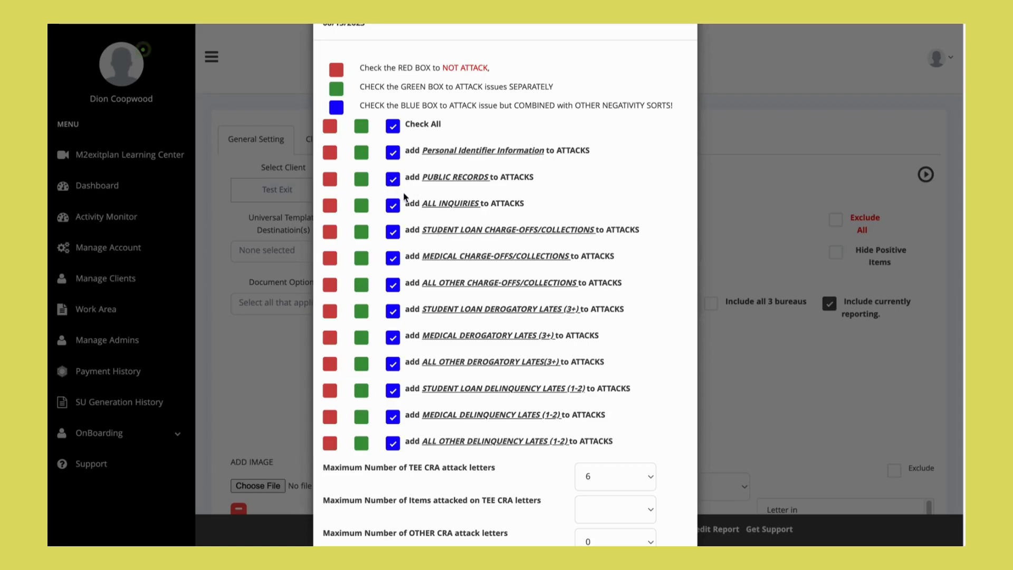
pyautogui.click(362, 206)
pyautogui.click(361, 154)
pyautogui.click(365, 288)
pyautogui.click(361, 448)
# - Limit TEE CRA attack letters to 21, set the other three maximums to Default, and proceed past the creditor address notice
pyautogui.scroll(-3, 540, 367)
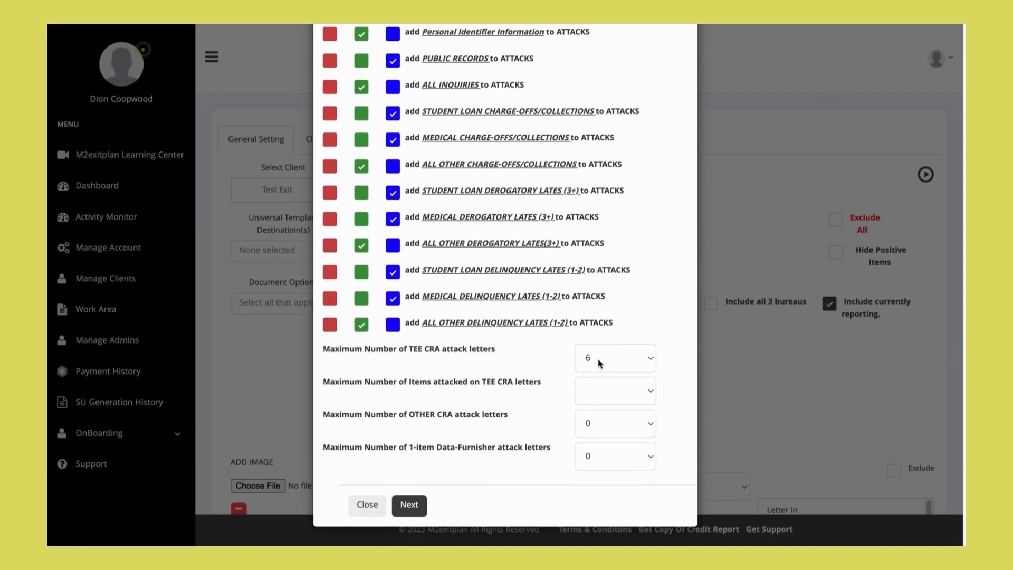
pyautogui.click(605, 362)
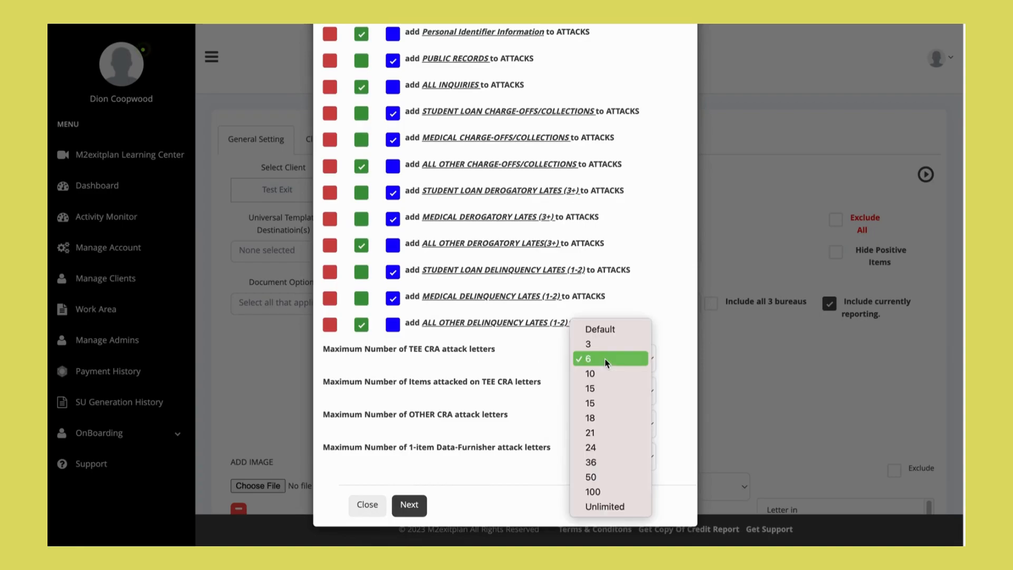
pyautogui.click(601, 432)
pyautogui.click(610, 399)
pyautogui.click(609, 391)
pyautogui.click(606, 422)
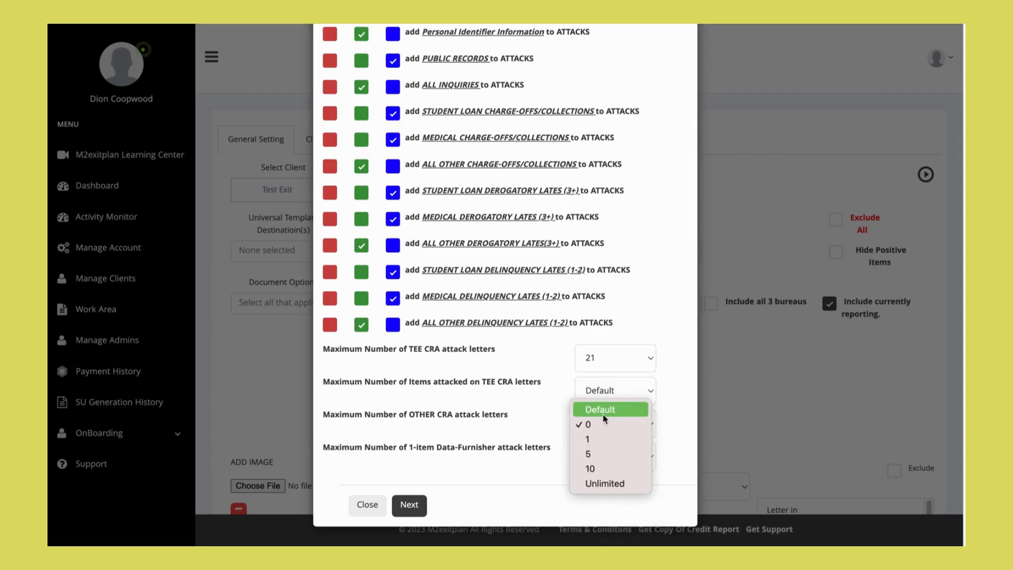
pyautogui.click(603, 411)
pyautogui.click(609, 455)
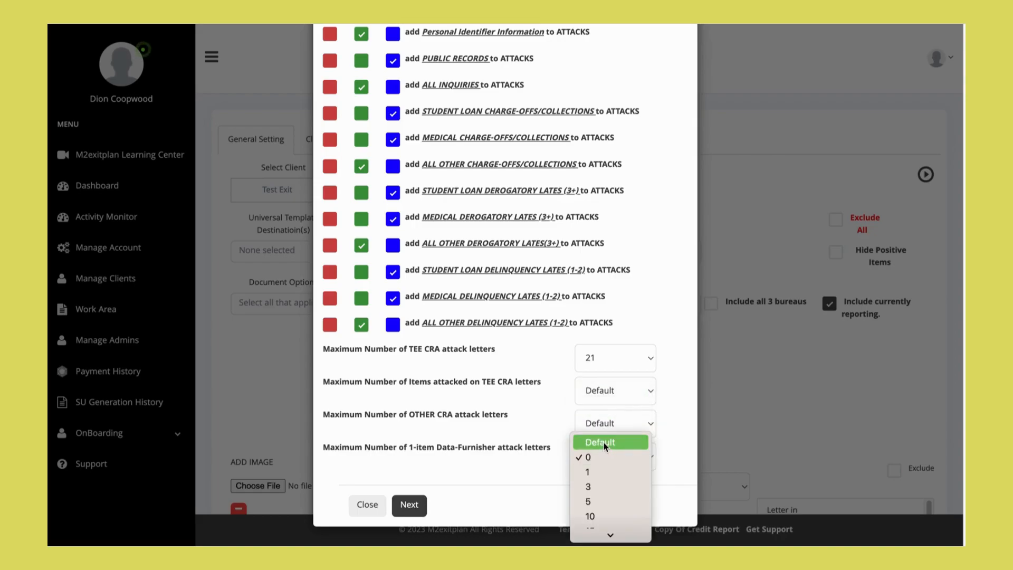
pyautogui.click(604, 441)
pyautogui.click(409, 505)
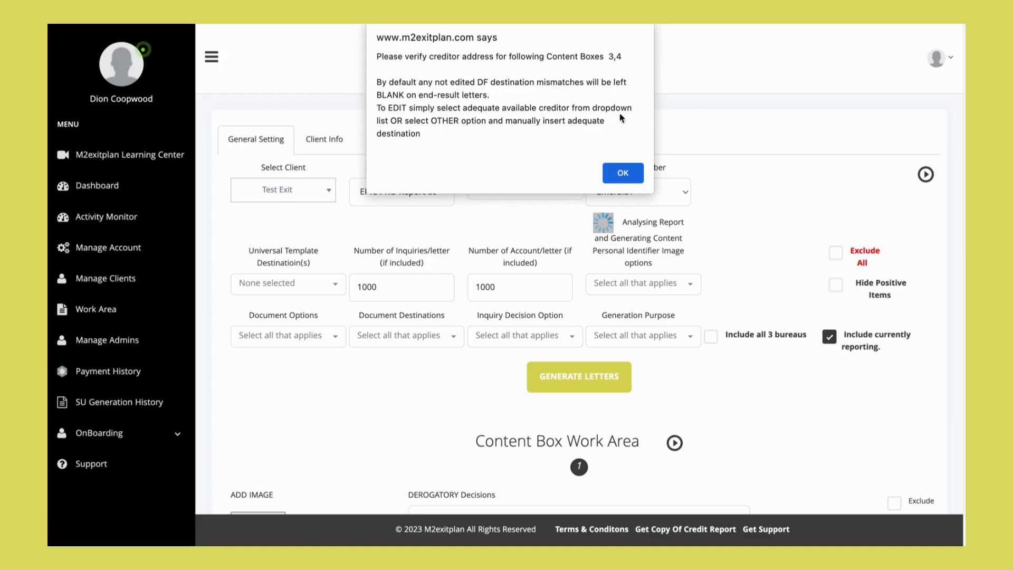
pyautogui.click(626, 172)
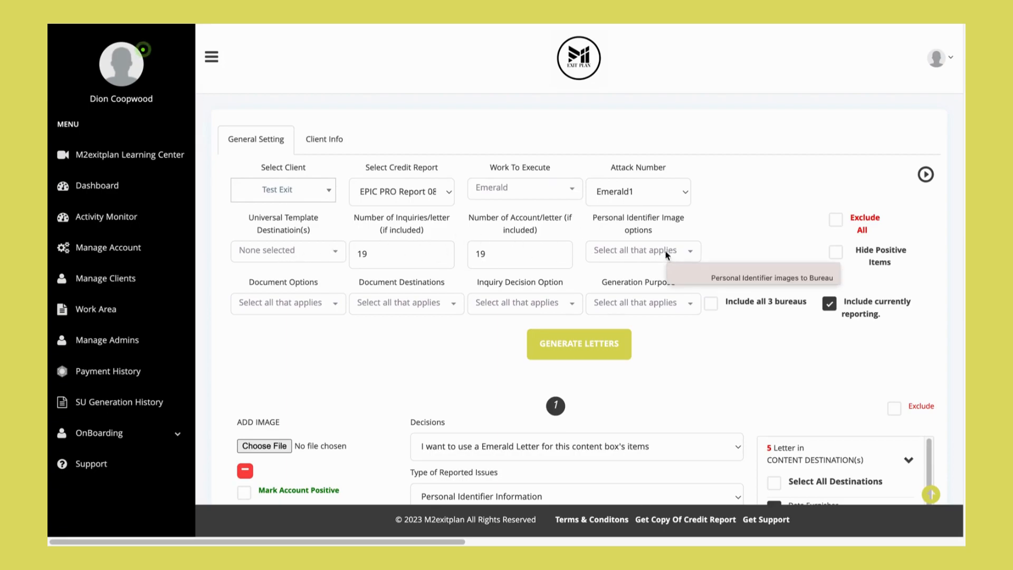
pyautogui.click(402, 309)
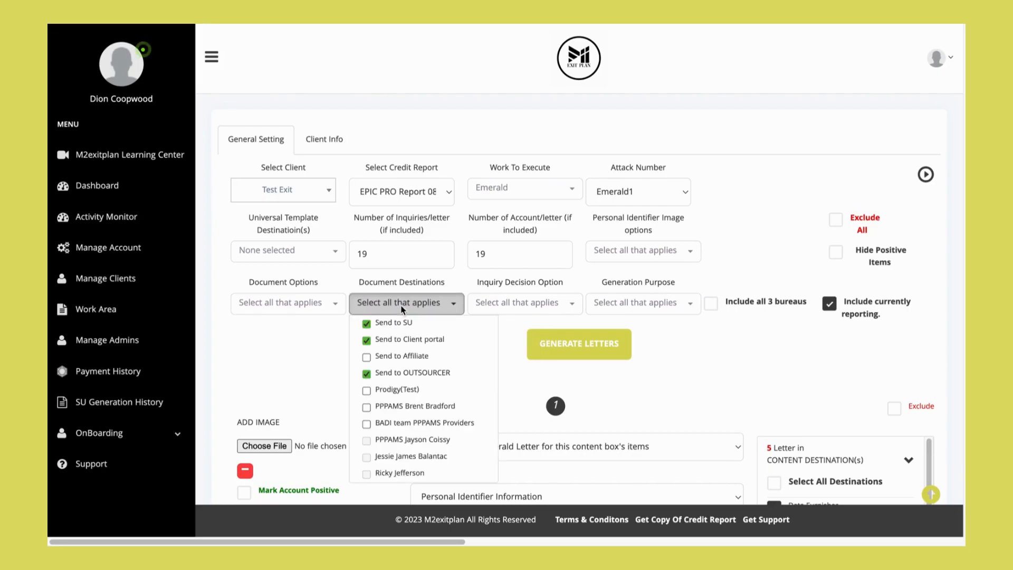
pyautogui.click(402, 410)
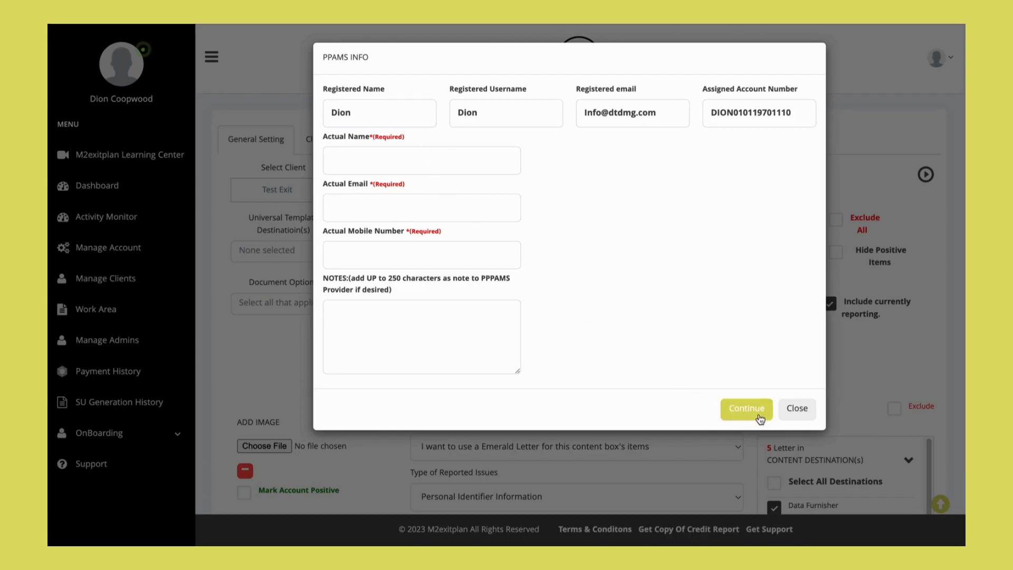
pyautogui.click(793, 412)
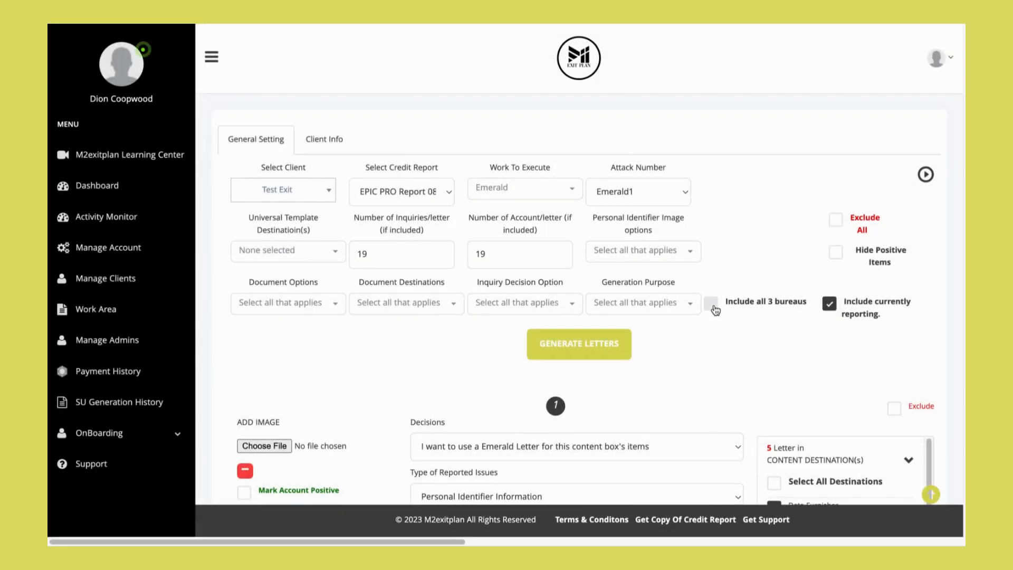
# - Include all 3 bureaus and set the data furnisher for content box 3 to LOS ANGELES FED C U
pyautogui.moveTo(715, 309)
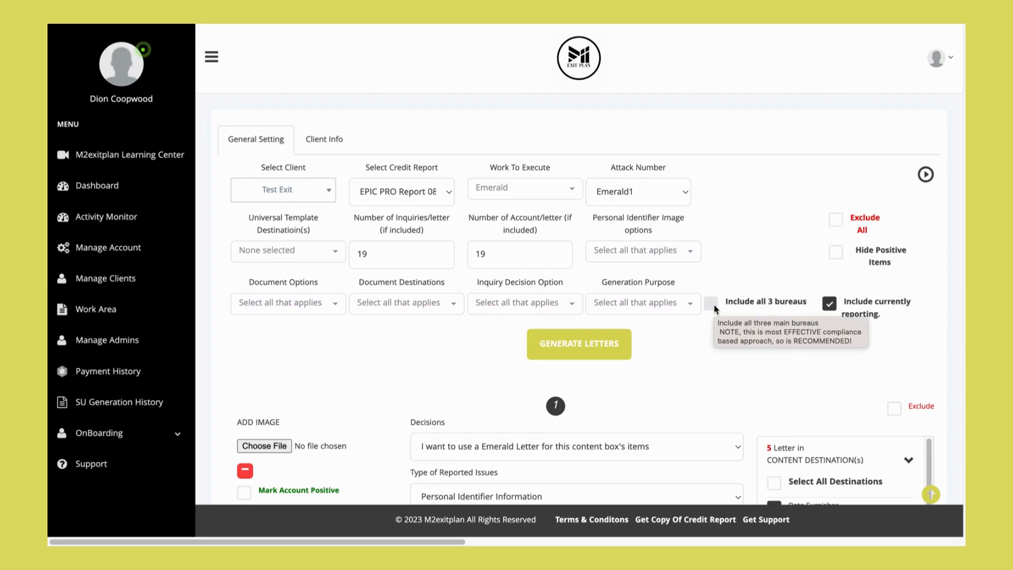
pyautogui.click(714, 306)
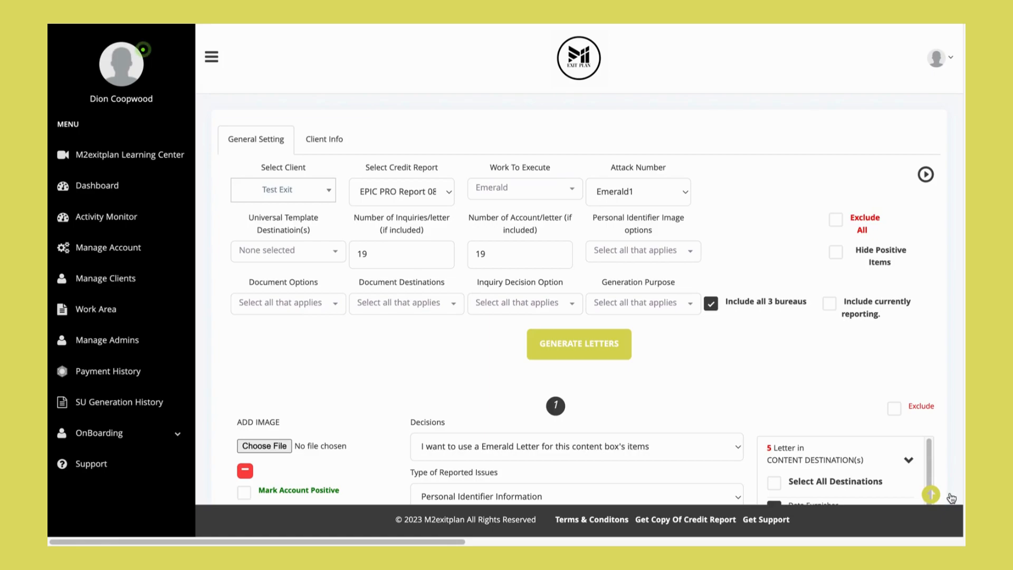
pyautogui.moveTo(934, 497)
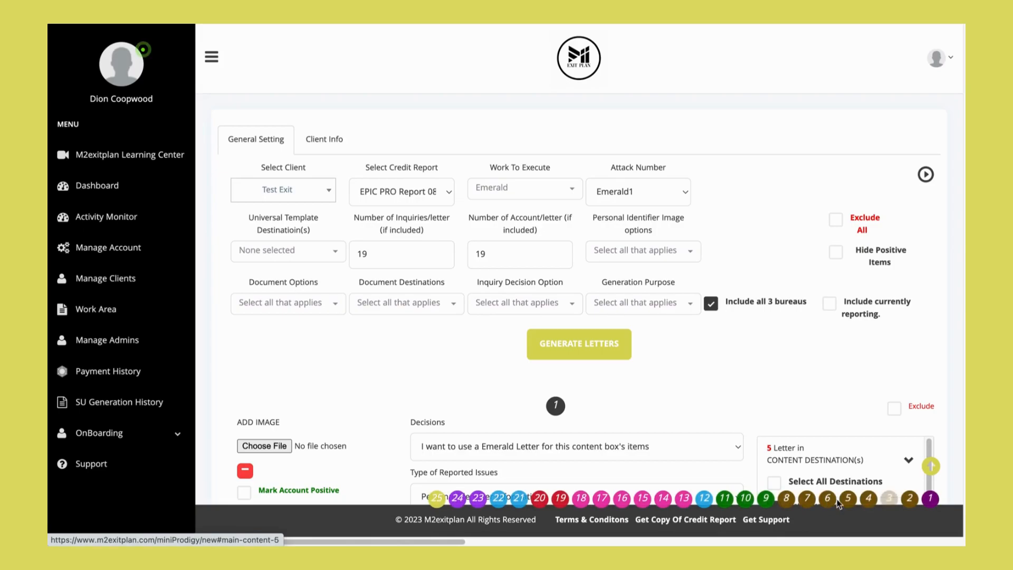
pyautogui.click(888, 498)
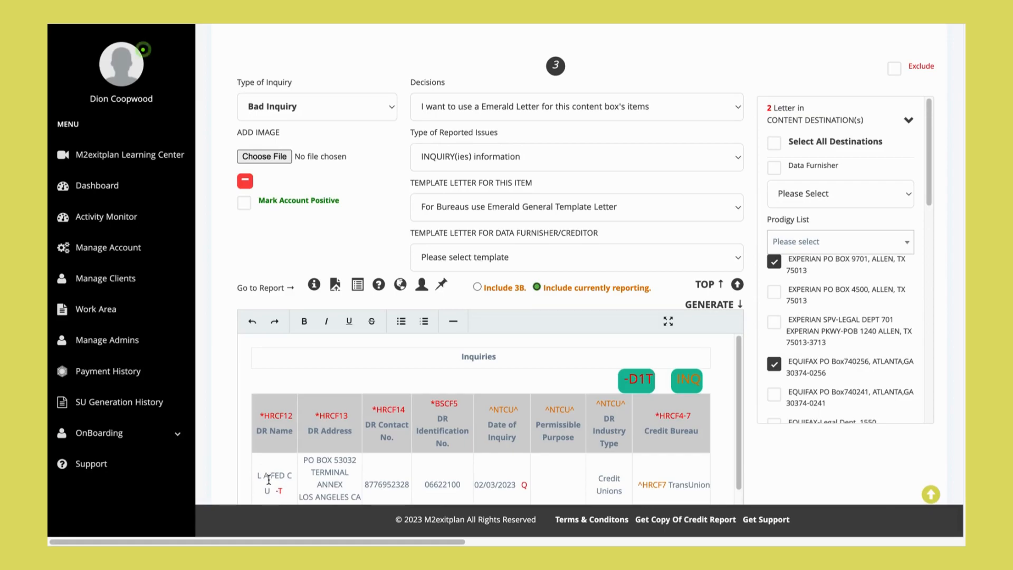
pyautogui.click(815, 199)
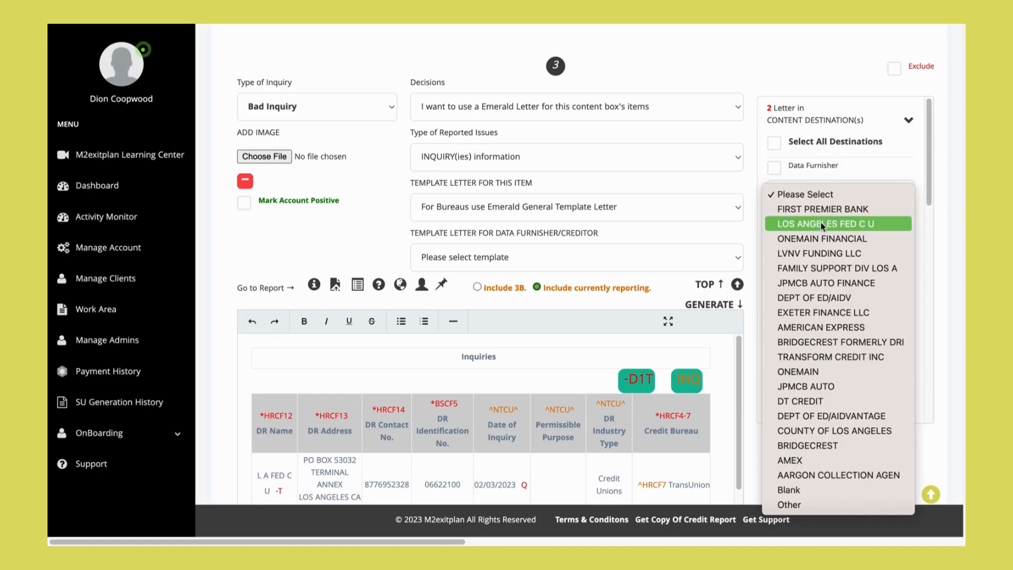
pyautogui.moveTo(821, 223)
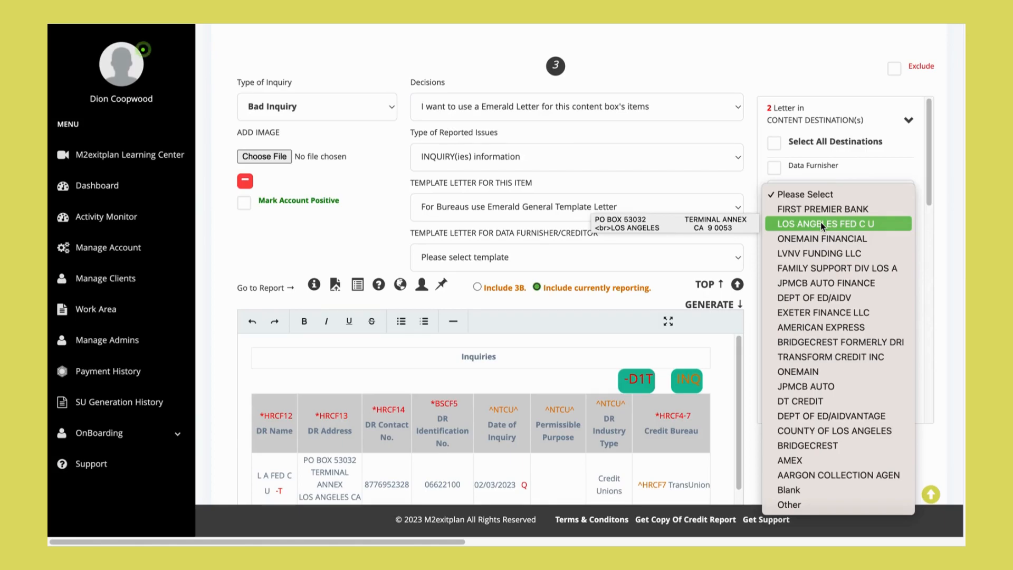
pyautogui.click(821, 223)
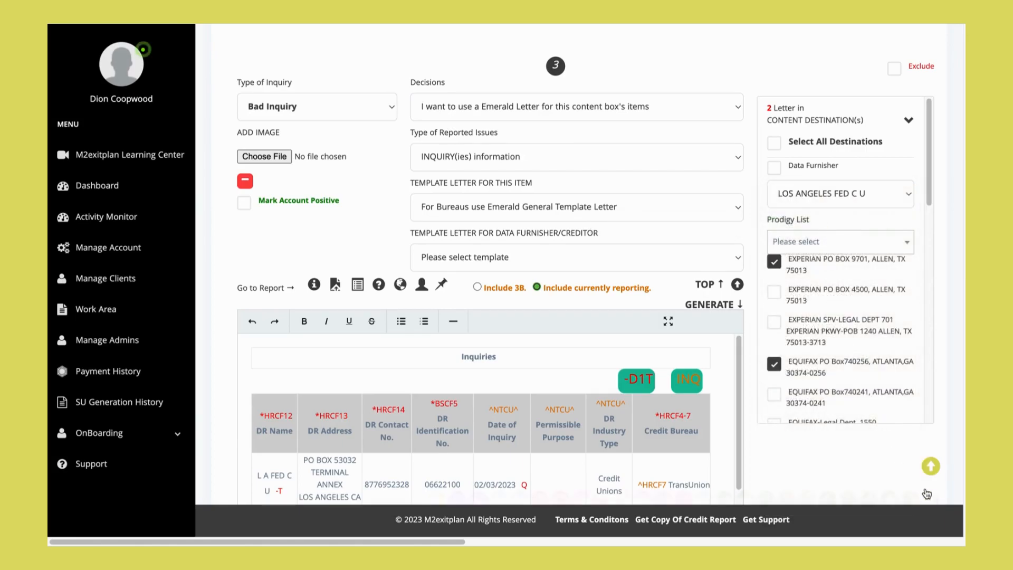
# - Generate the attack letters and confirm proceeding without forwarding them to a PPPAMS provider
pyautogui.moveTo(928, 496)
pyautogui.click(707, 287)
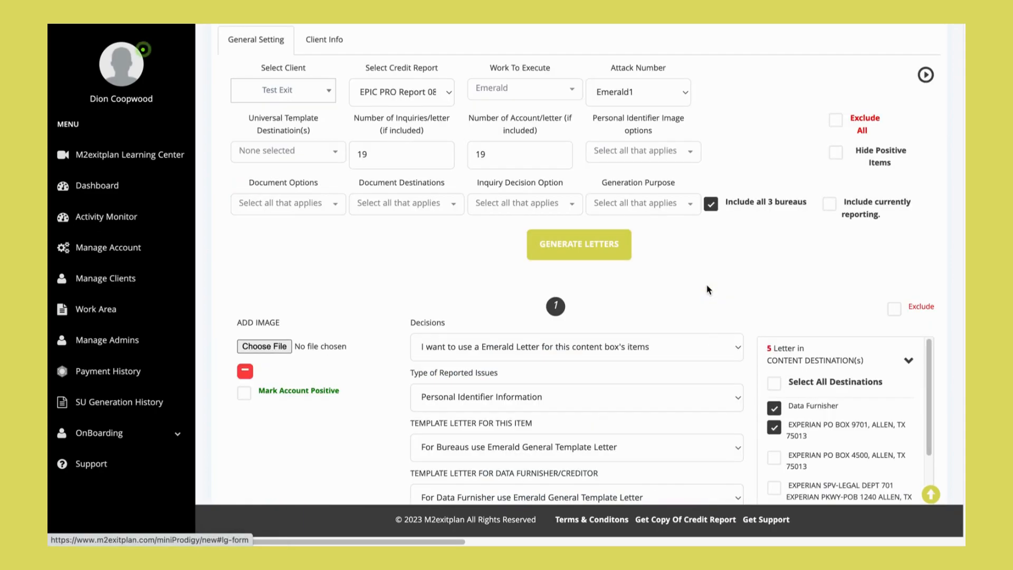
pyautogui.click(590, 245)
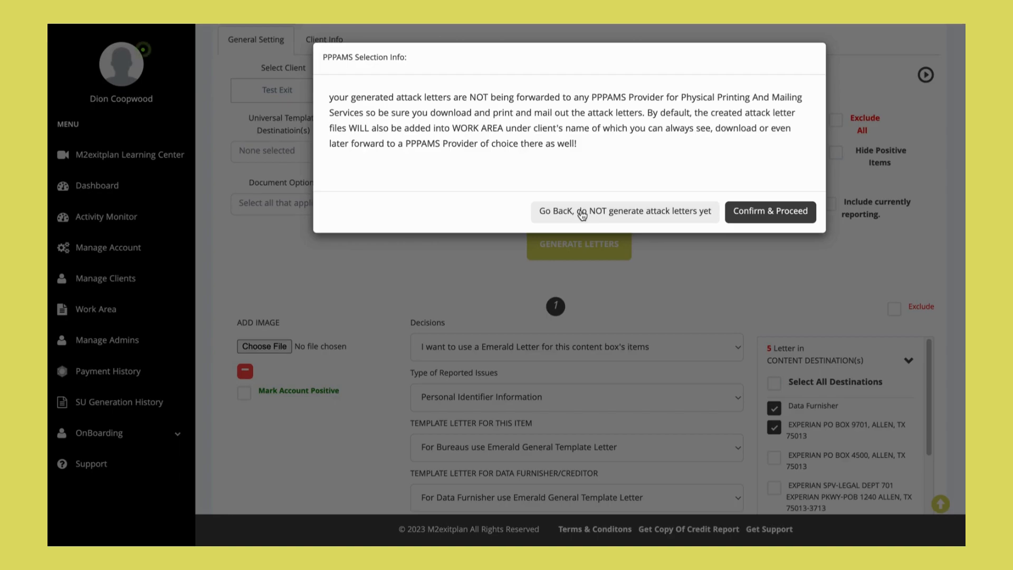
pyautogui.click(770, 213)
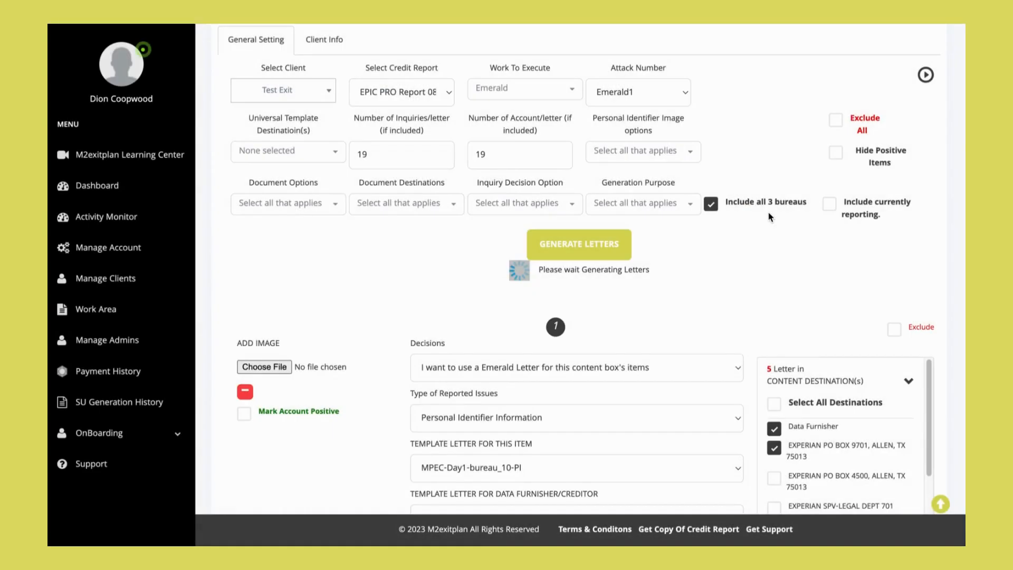